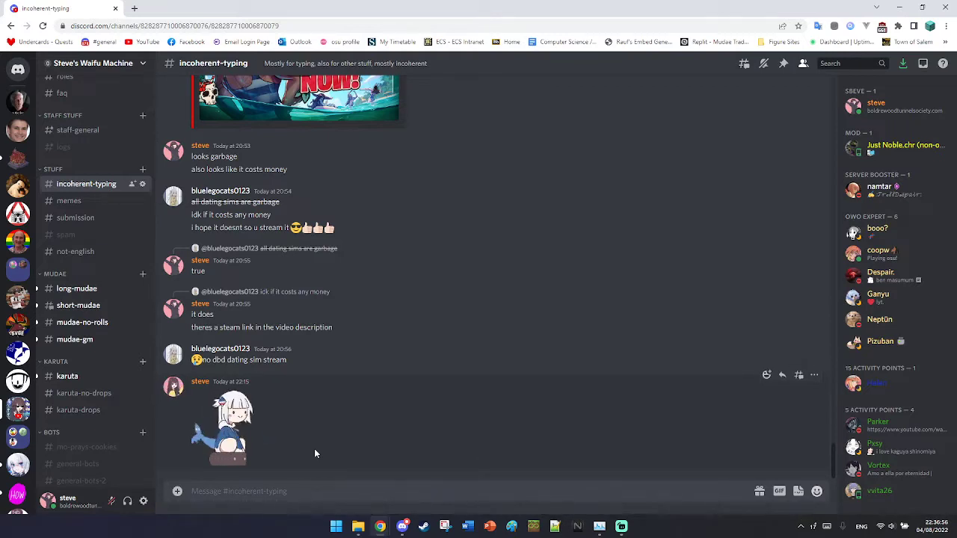
Check the animated sticker's message options for a save command and open the browser's developer tools on the page
right_click(237, 407)
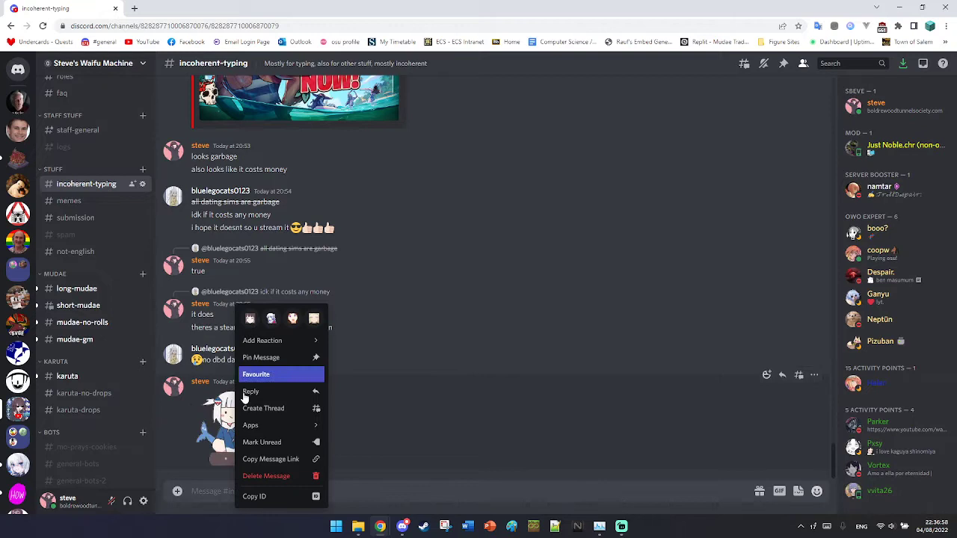
click(403, 490)
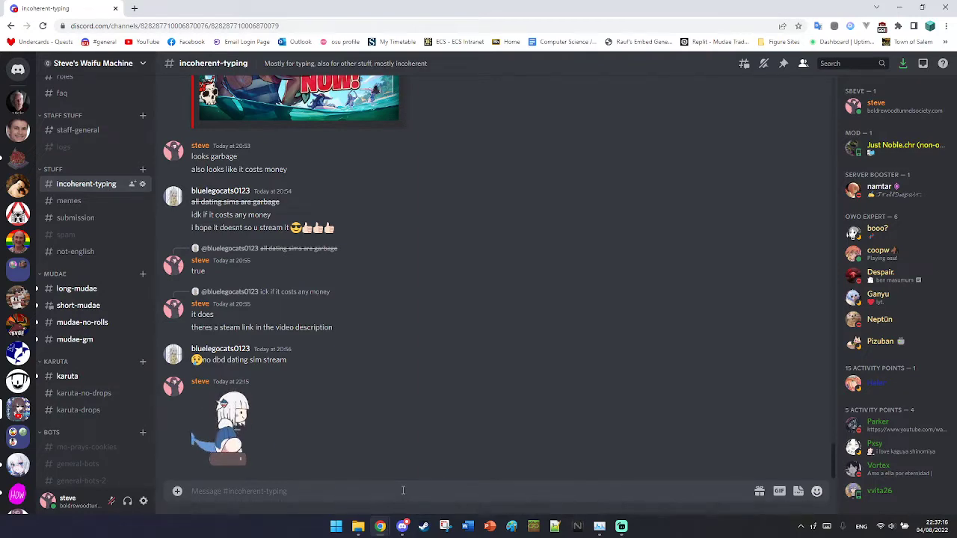
key(ctrl+shift+i)
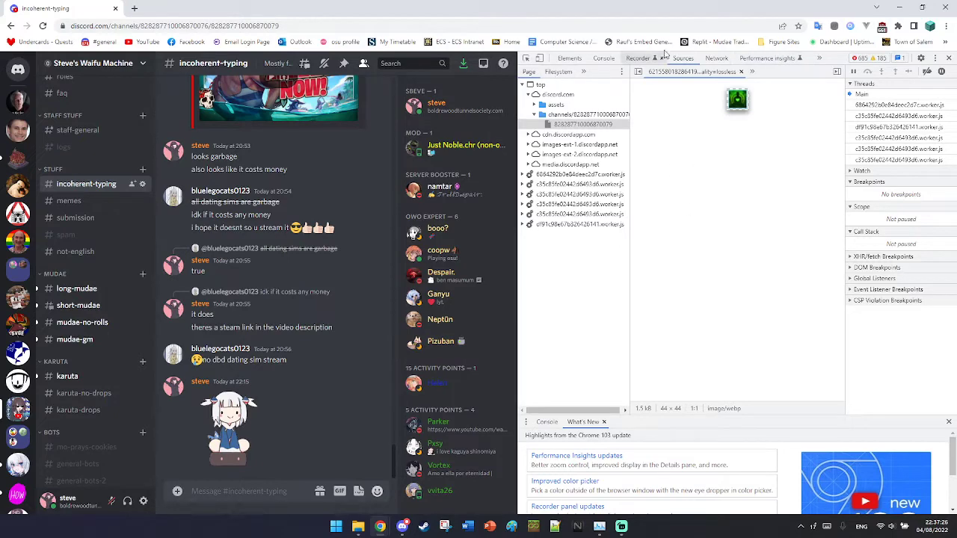
click(402, 526)
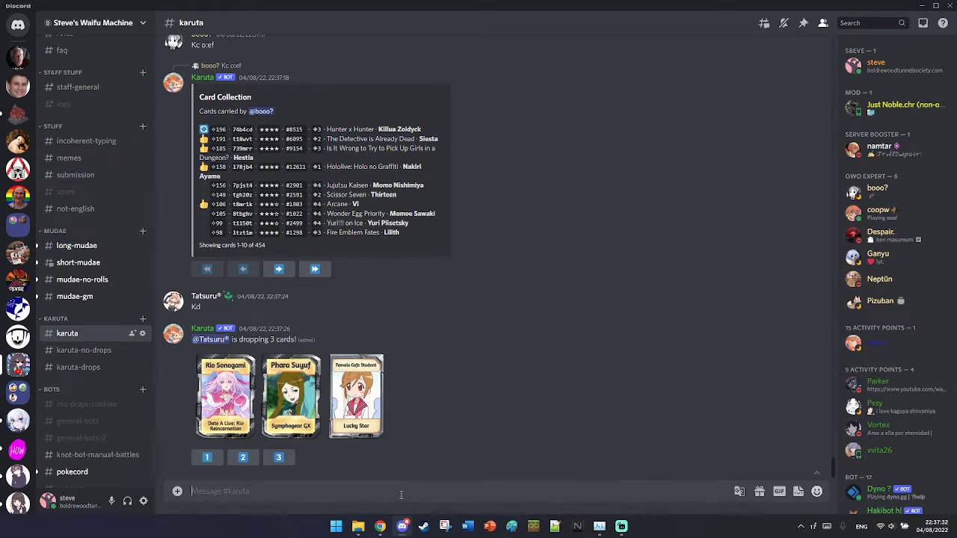
mouse_move(383, 528)
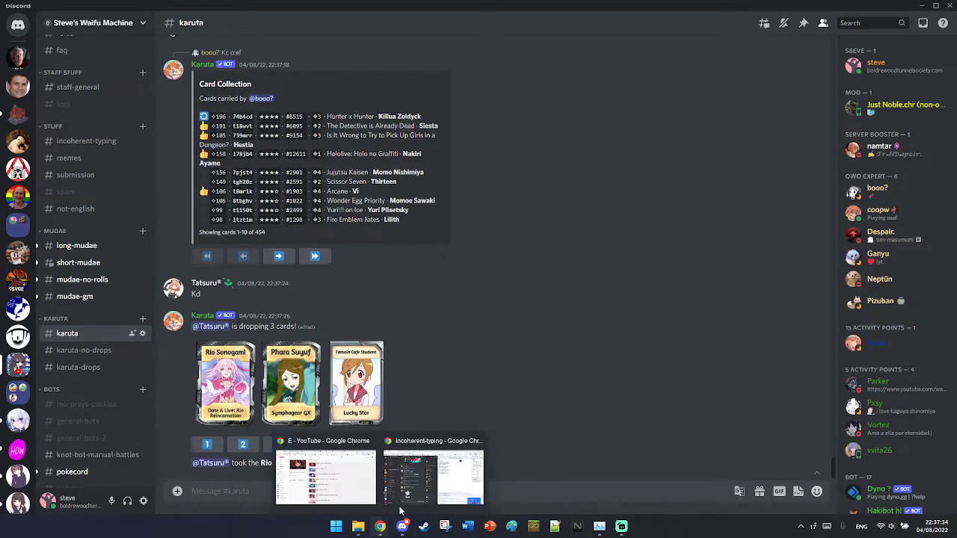
click(434, 472)
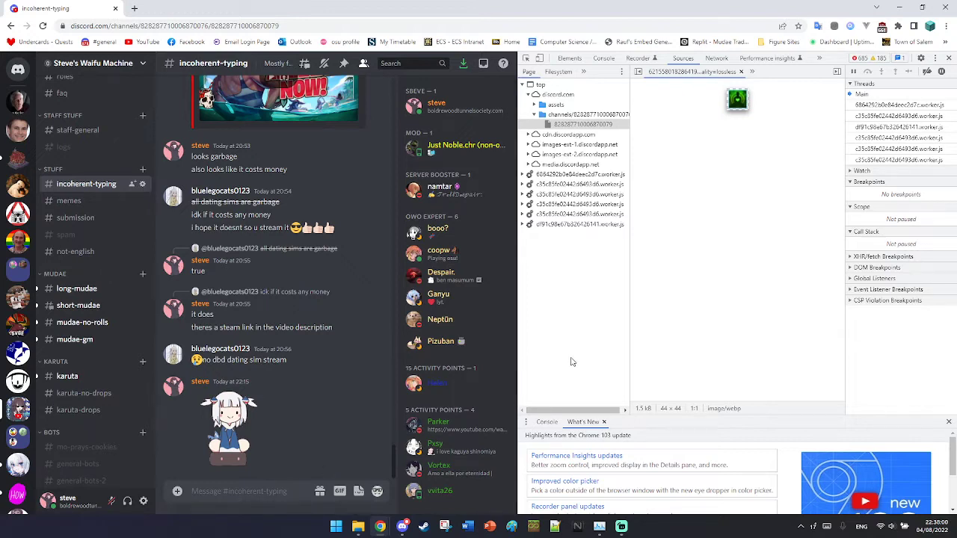
Open the sticker's first PNG in the stickers folder of media.discordapp.net and save the image to the computer
click(528, 165)
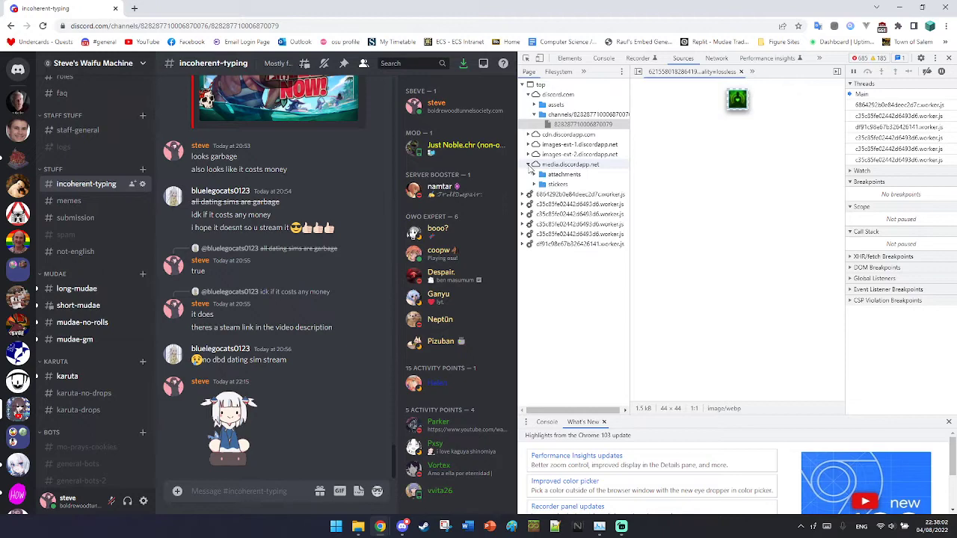
click(534, 185)
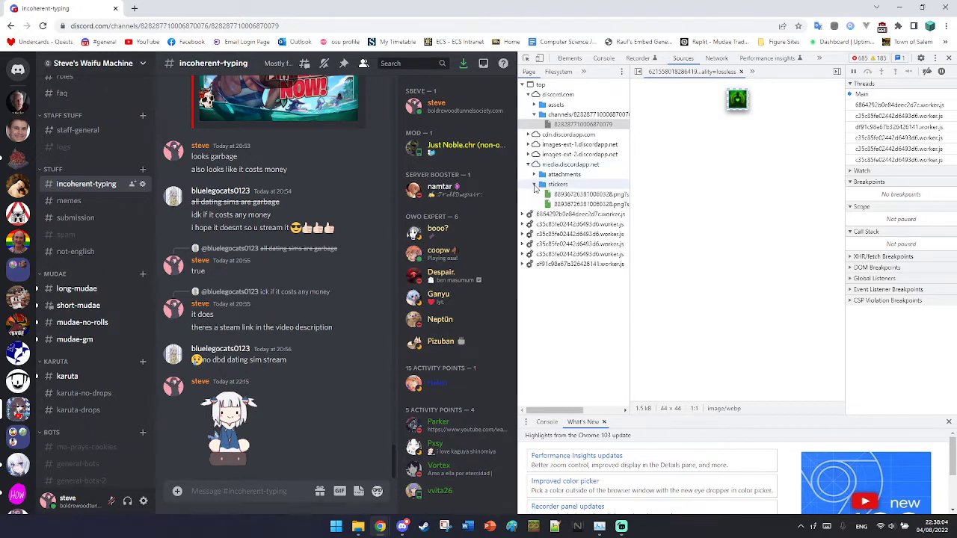
click(550, 193)
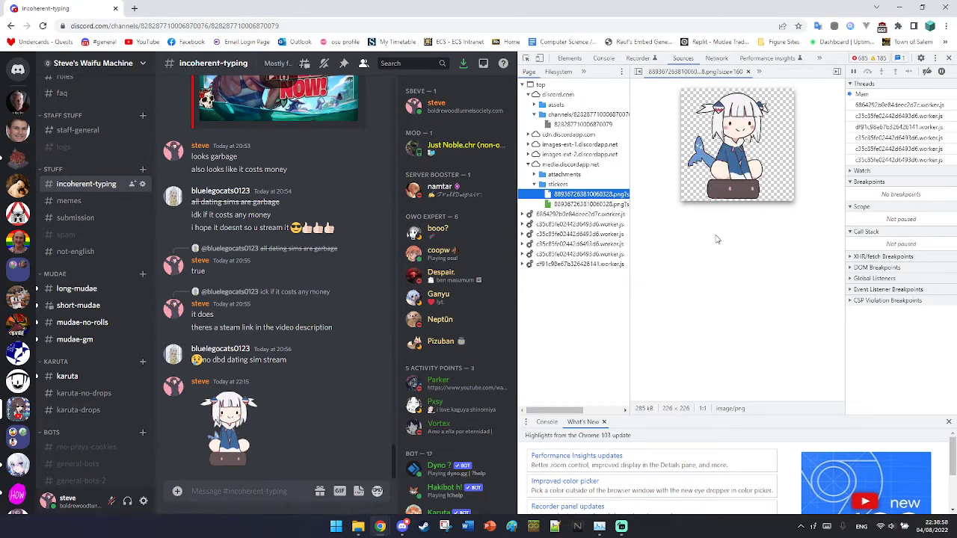
right_click(716, 155)
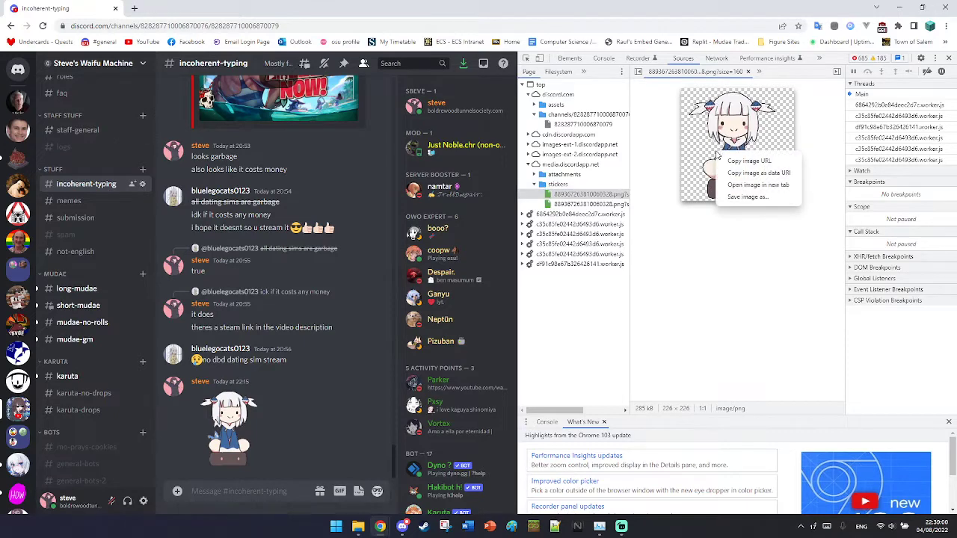
click(737, 197)
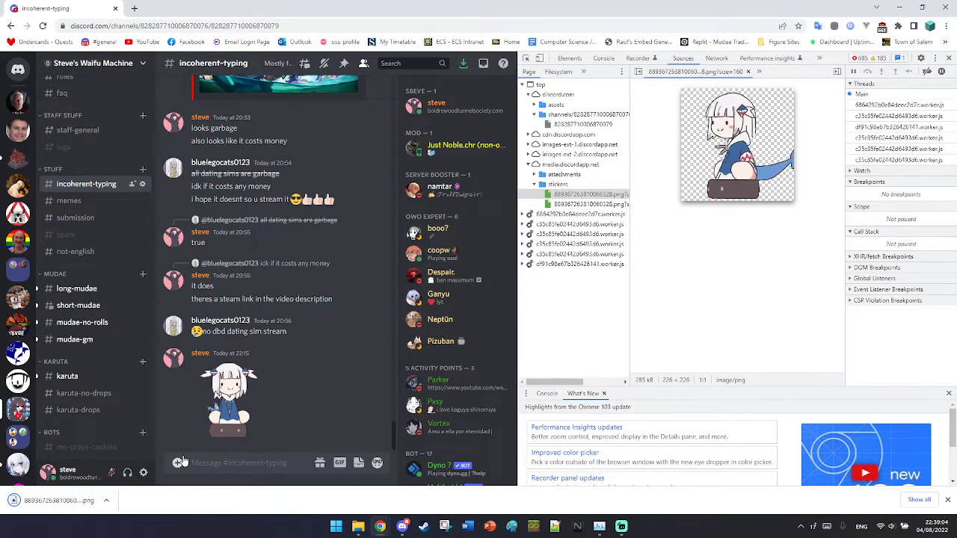
Preview 889367263810060328.png from Downloads in a new sticker upload for the SYREX server, and close the upload and the server settings without saving
right_click(18, 441)
mouse_move(86, 394)
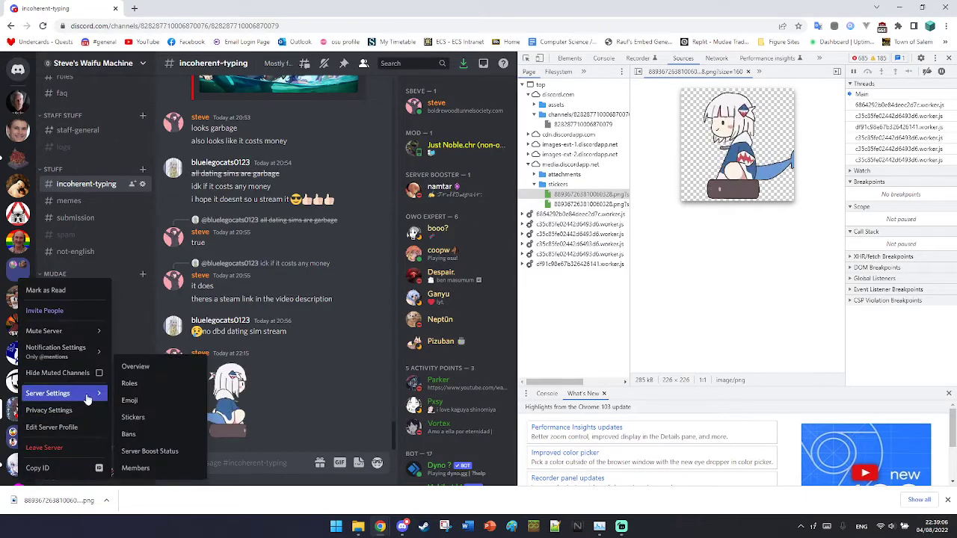
click(154, 423)
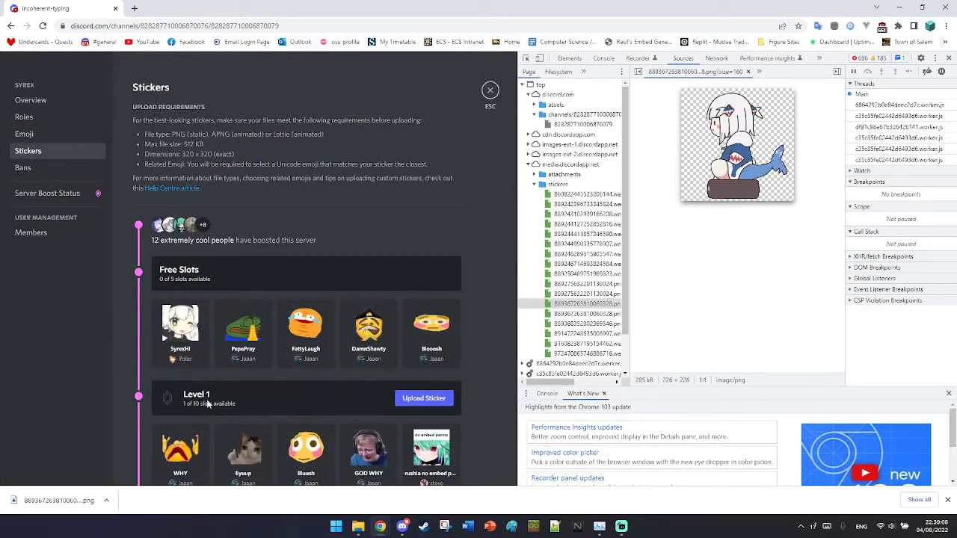
click(426, 399)
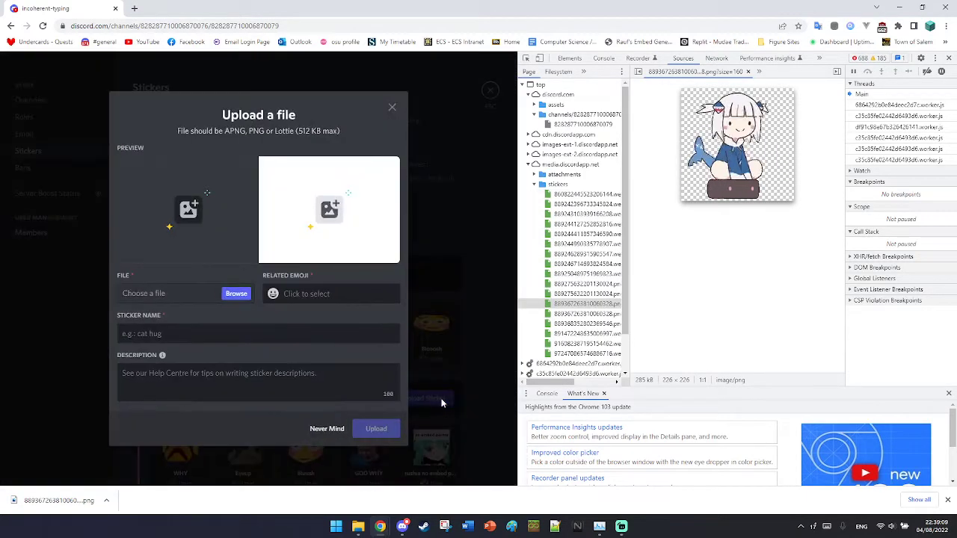
click(235, 297)
click(46, 87)
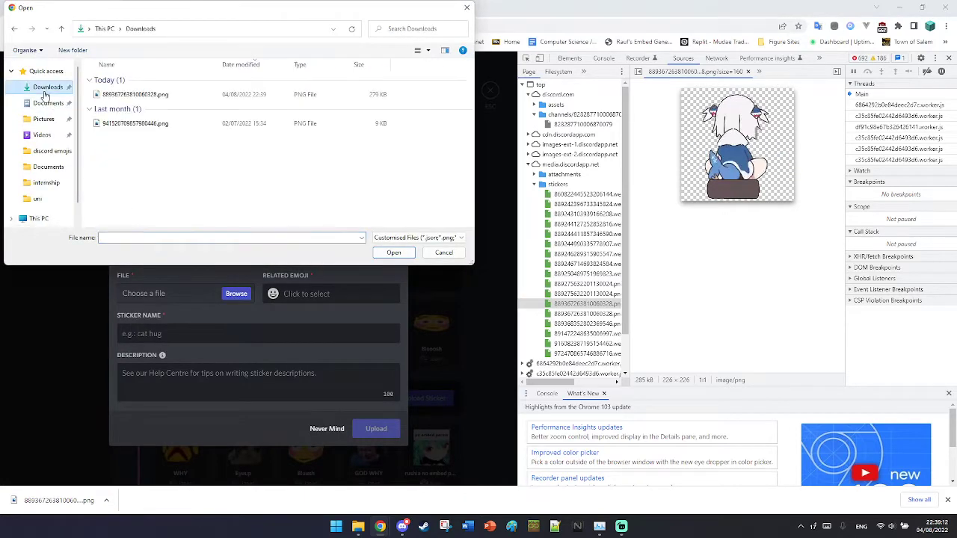
double_click(121, 93)
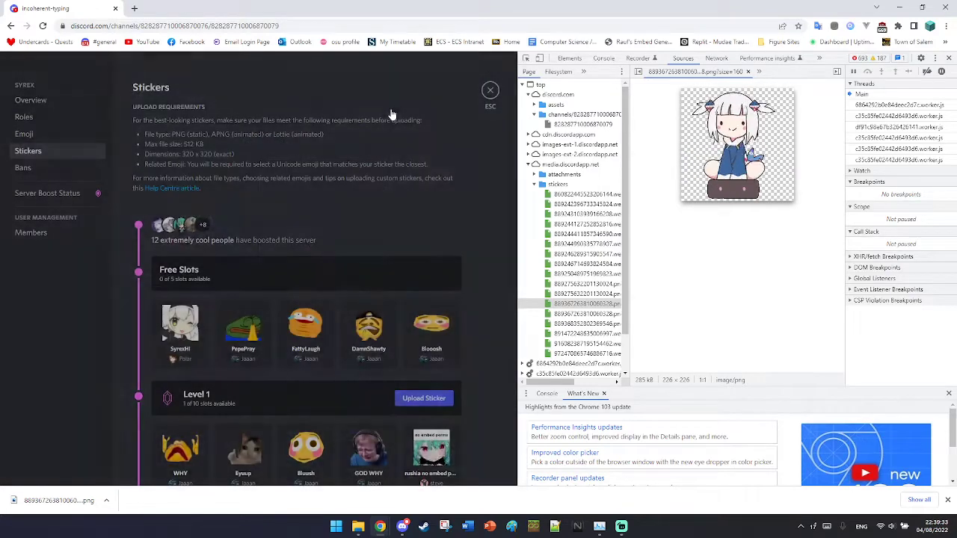
click(392, 110)
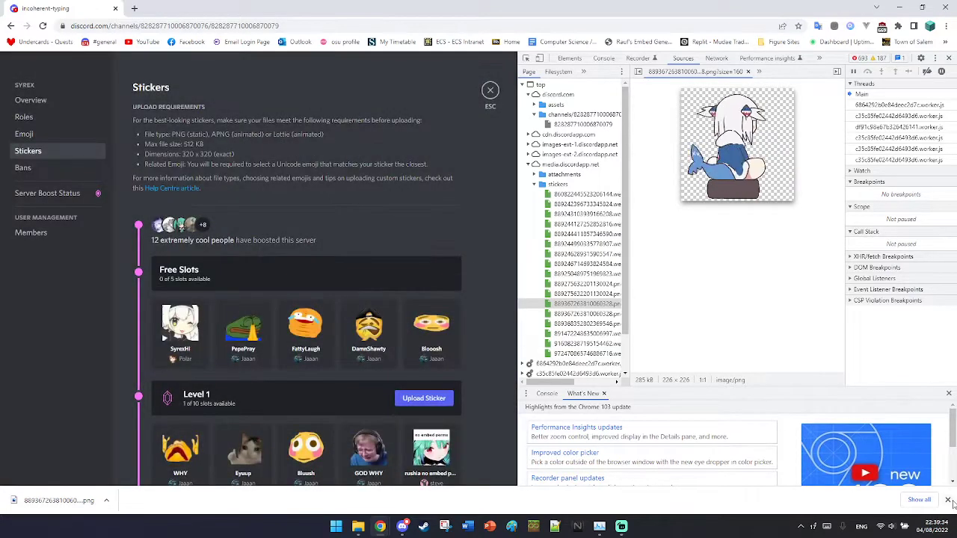
click(489, 91)
Open ezgif.com/apng-to-gif in a new browser tab and upload 889367263810060328.png to the converter
key(ctrl+t)
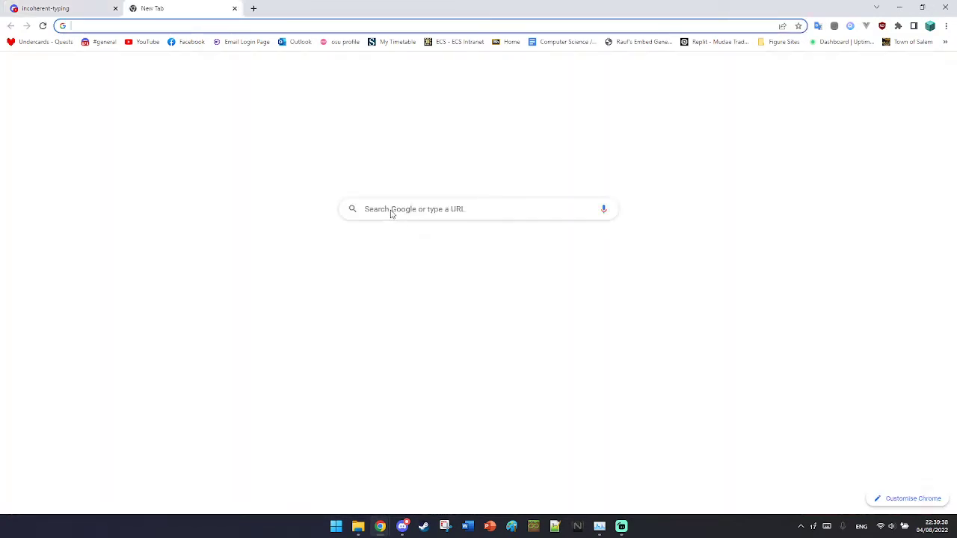
text(https://ezgif.com/apng-to-gif)
key(Return)
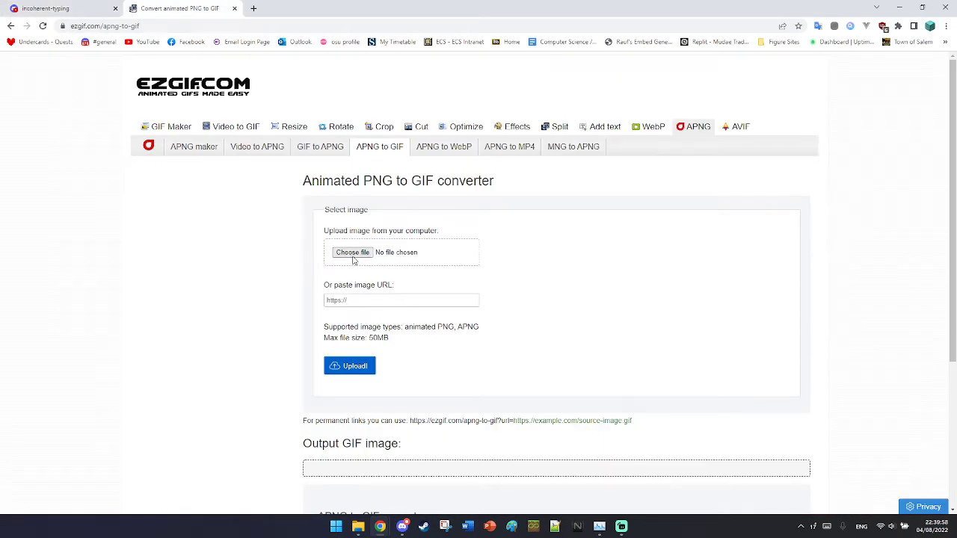
click(354, 252)
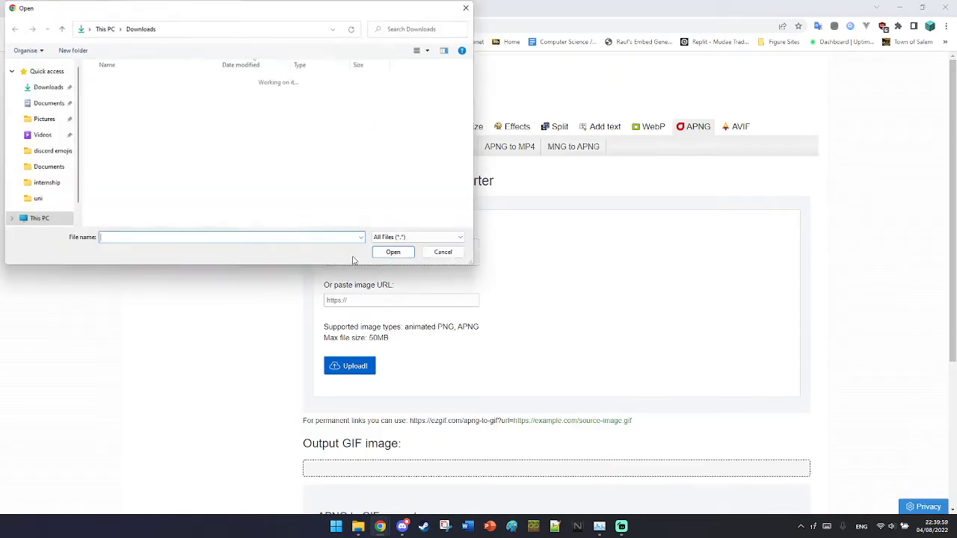
double_click(168, 96)
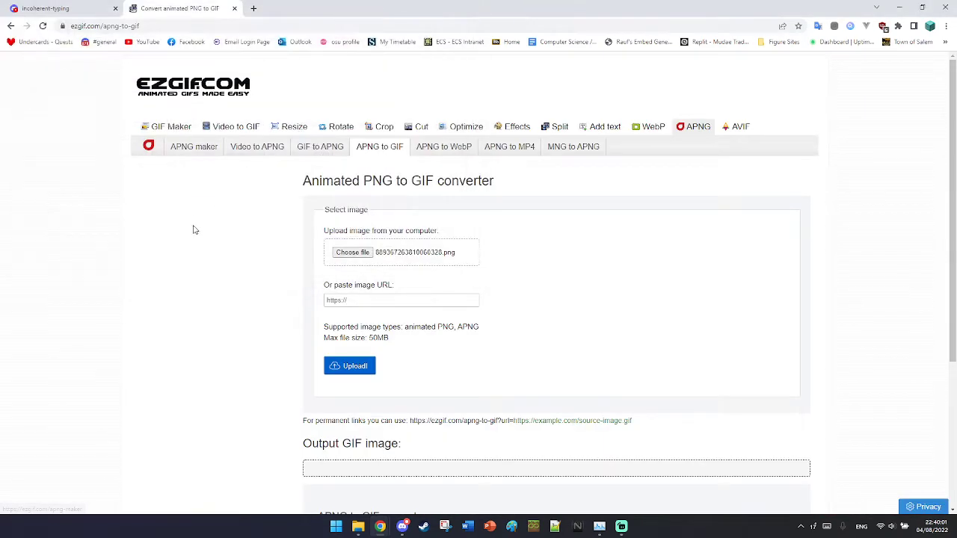
click(346, 367)
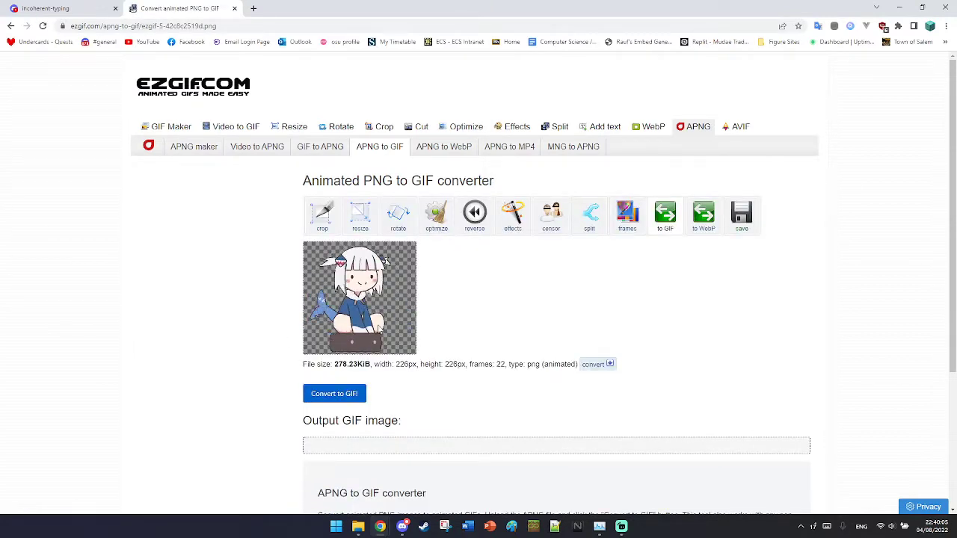
Convert the uploaded animated PNG to a GIF and save the output image in the Videos folder
click(344, 394)
scroll(191, 356, down, 1)
scroll(190, 357, down, 1)
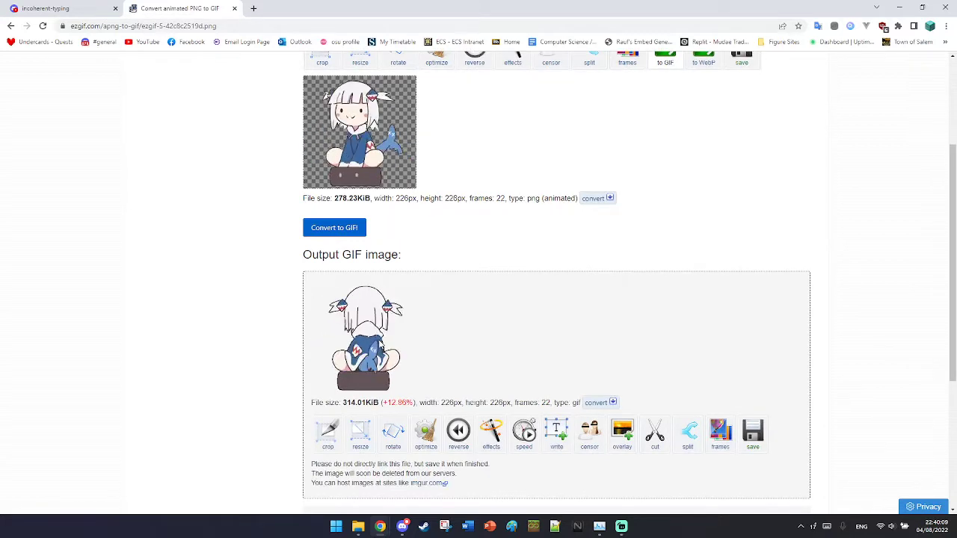
right_click(389, 325)
click(404, 347)
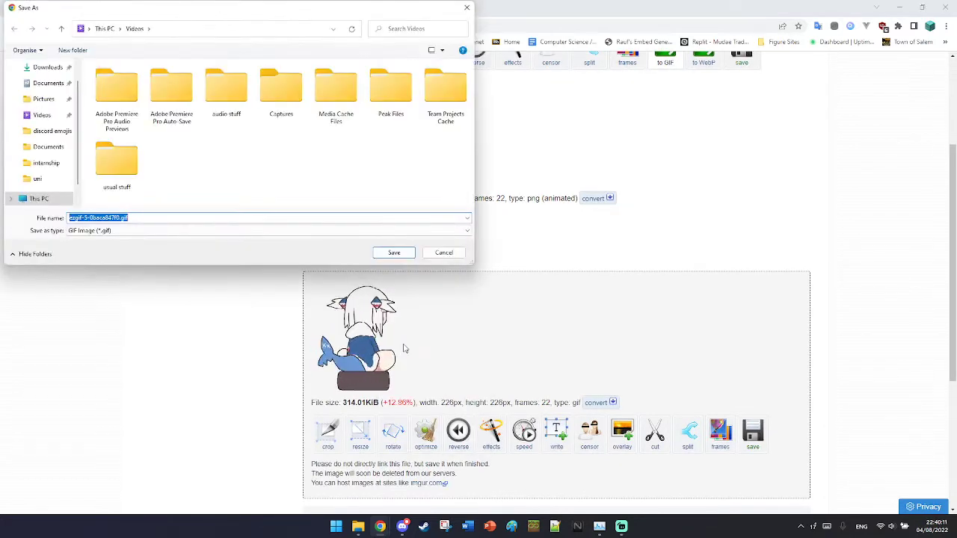
click(402, 255)
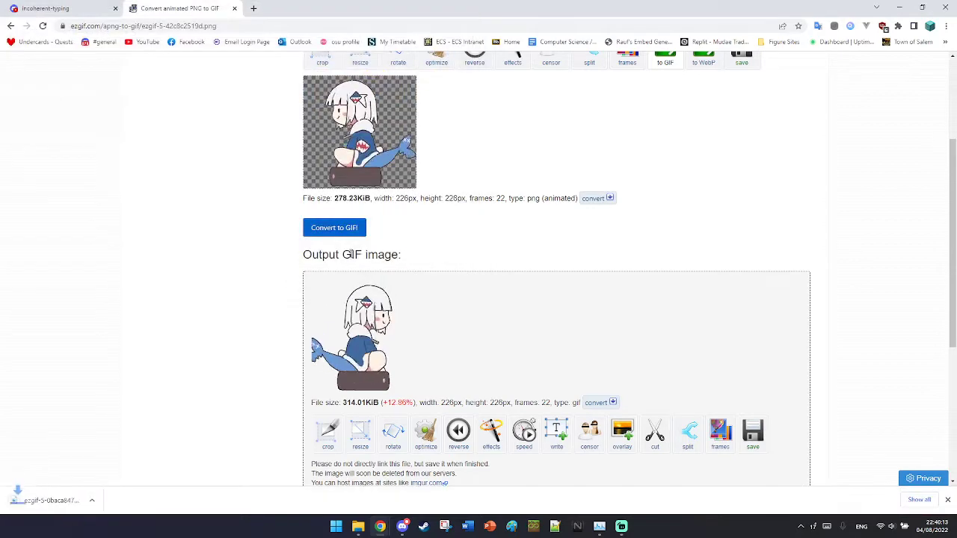
Send ezgif-5-0baca847f0.gif from the Videos folder to the big-e channel of the "I am the senate" Discord server
click(45, 8)
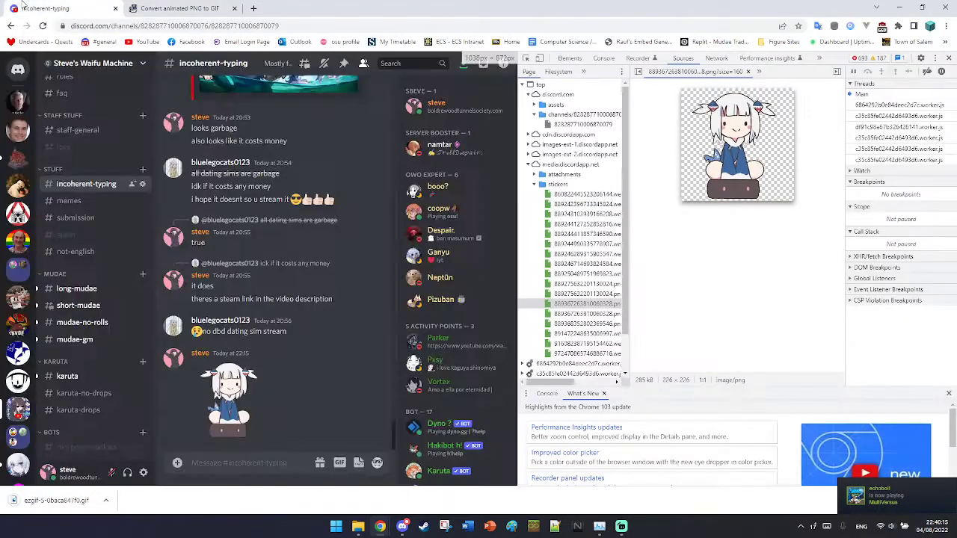
click(19, 99)
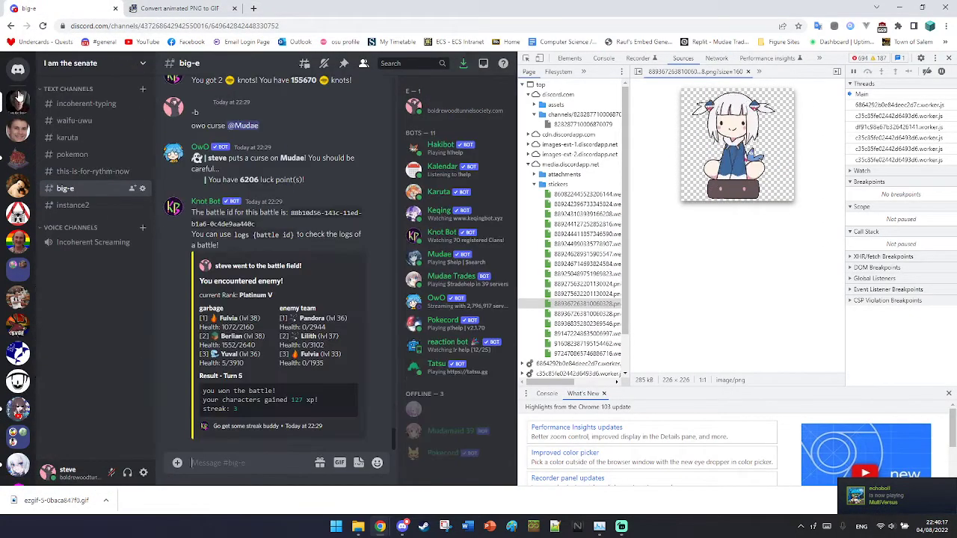
click(358, 526)
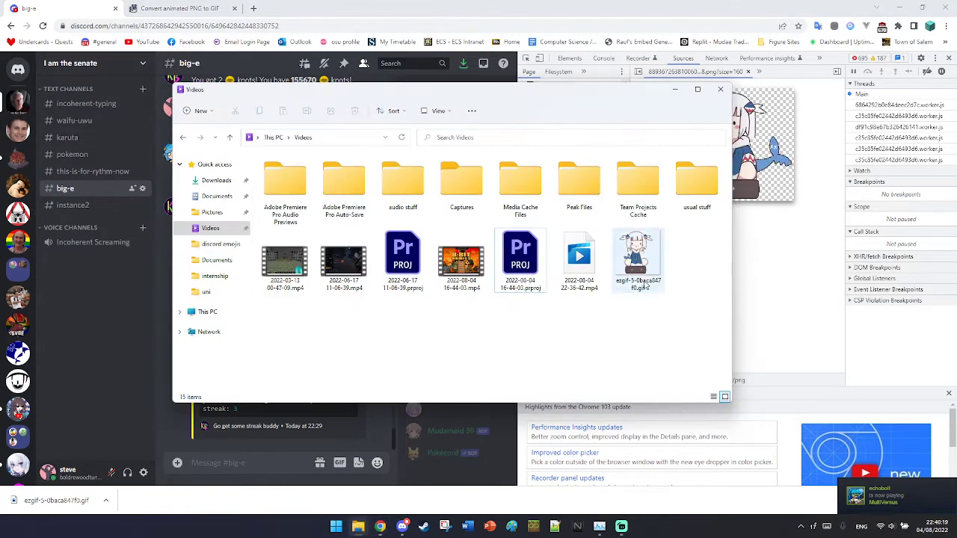
drag(637, 260, 290, 445)
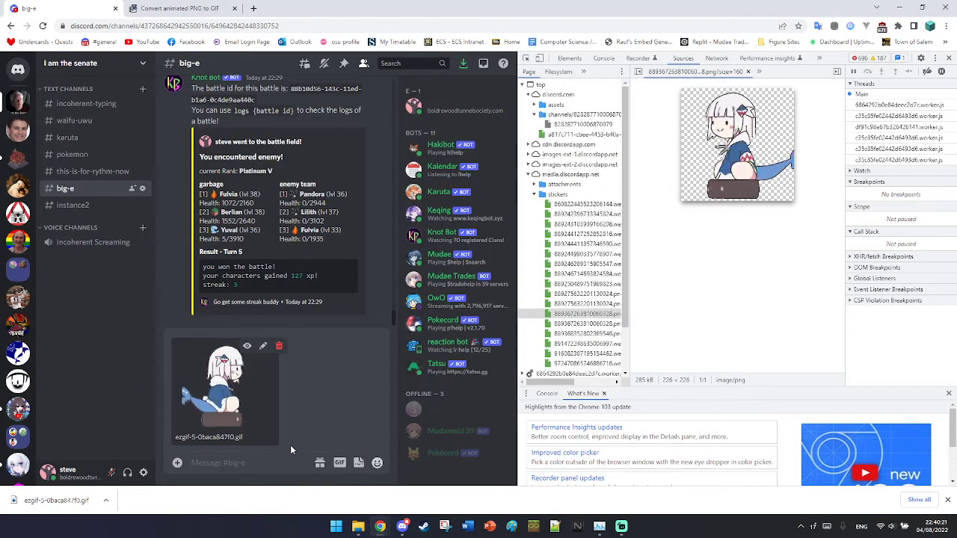
key(Return)
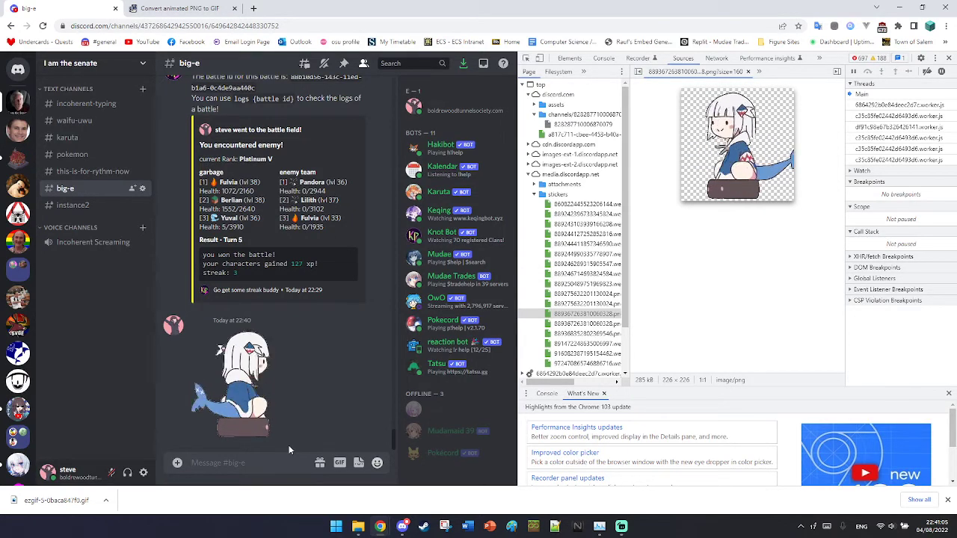
Rename the GIF in the Videos folder to ezgif-5-0baca847f0.png and accept the extension change
click(358, 526)
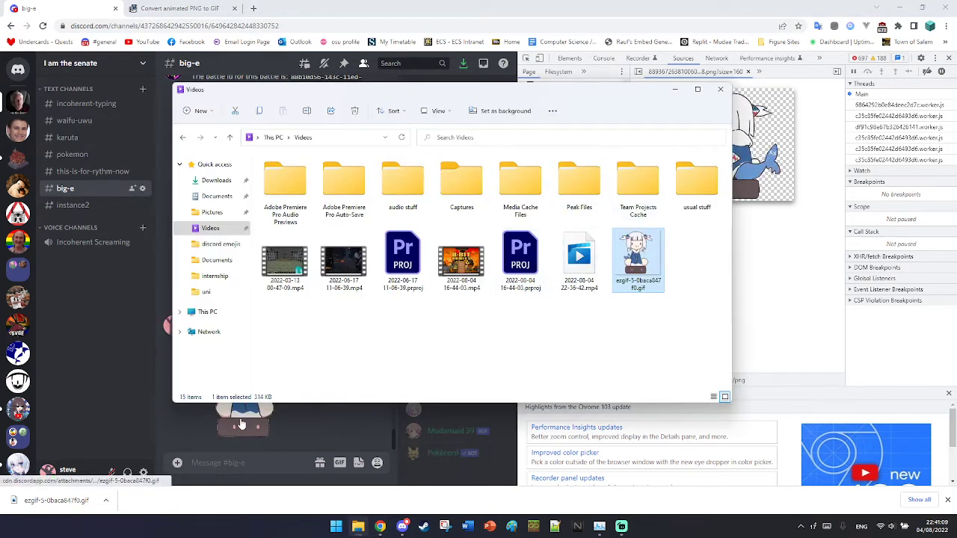
click(641, 287)
key(End)
key(BackSpace)
key(BackSpace)
key(BackSpace)
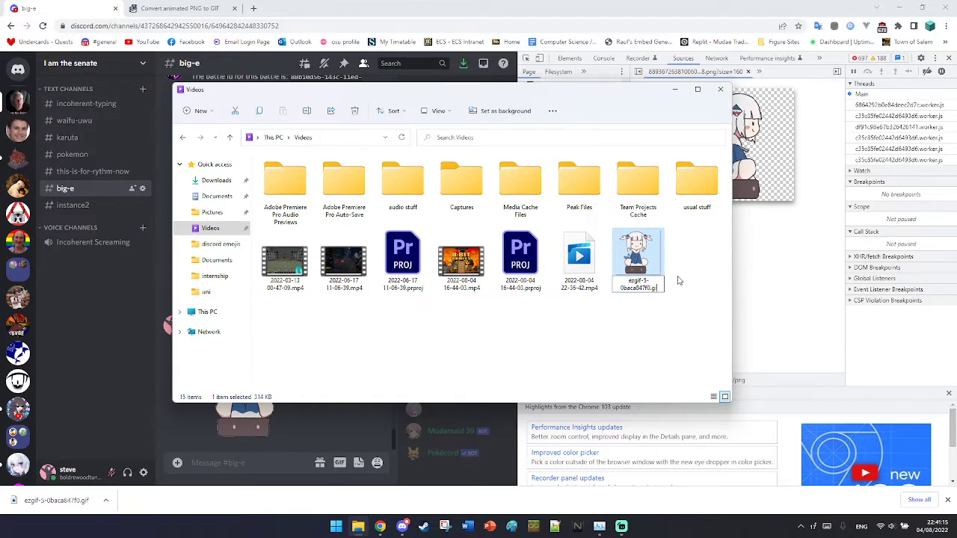
text(png)
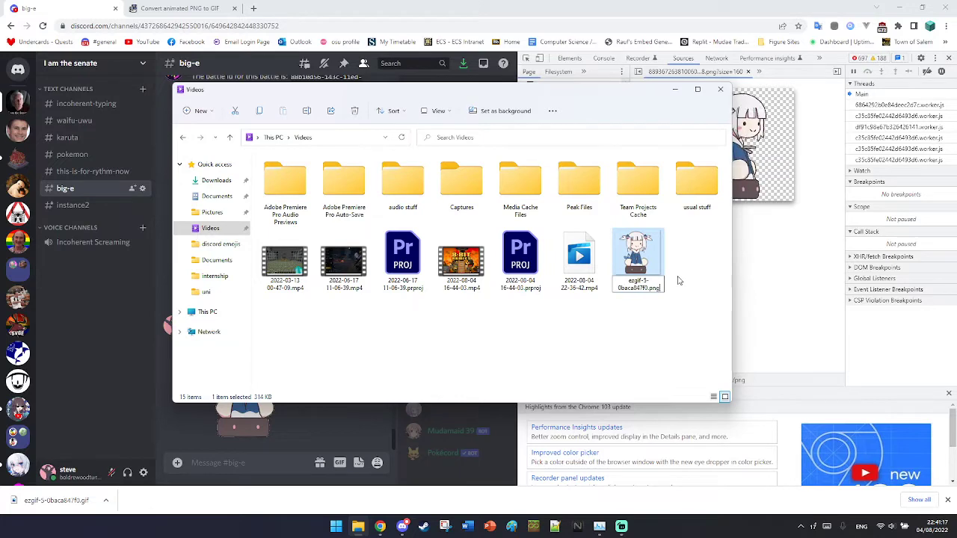
key(Return)
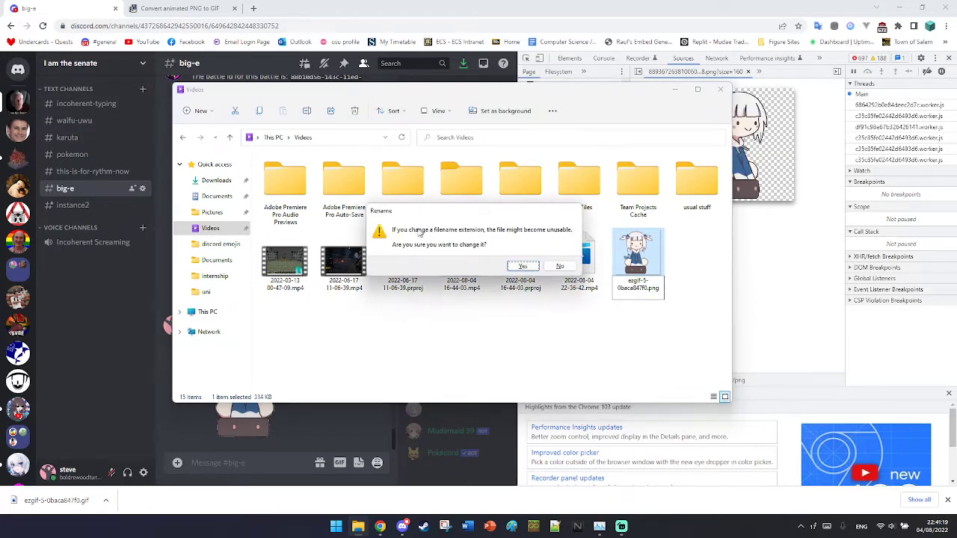
click(521, 267)
Send ezgif-5-0baca847f0.png from the Videos folder to the big-e channel in Discord
drag(638, 276, 282, 448)
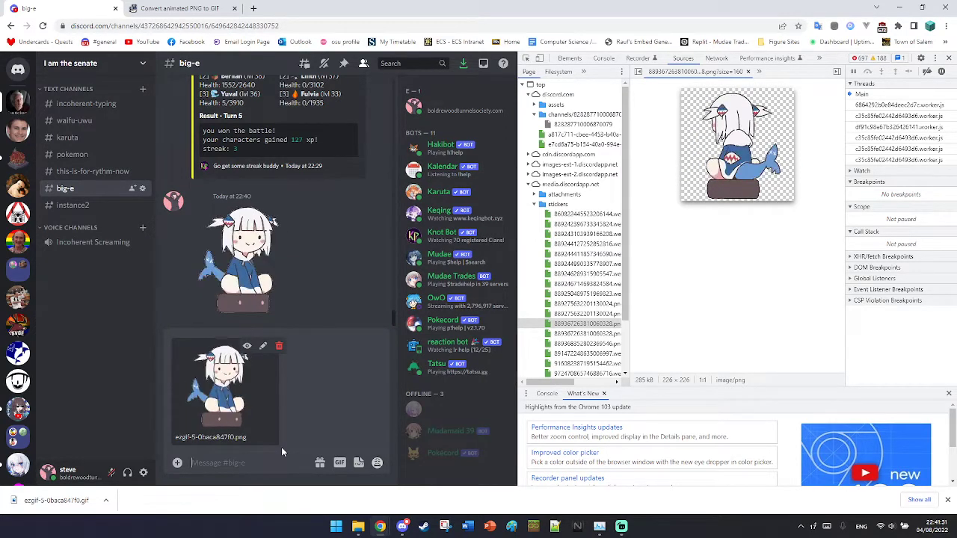
key(Return)
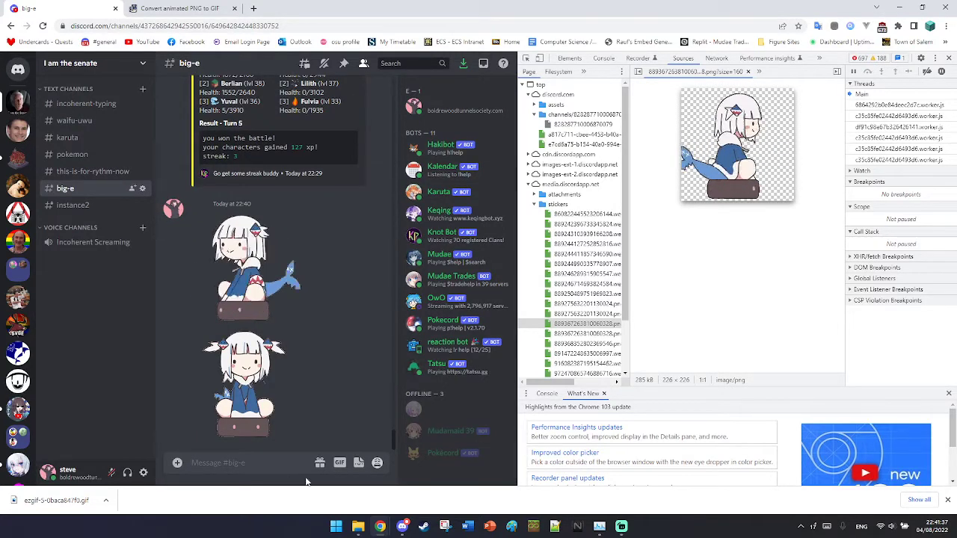
Rename the PNG in the Videos folder back to ezgif-5-0baca847f0.gif and accept the extension change
click(359, 527)
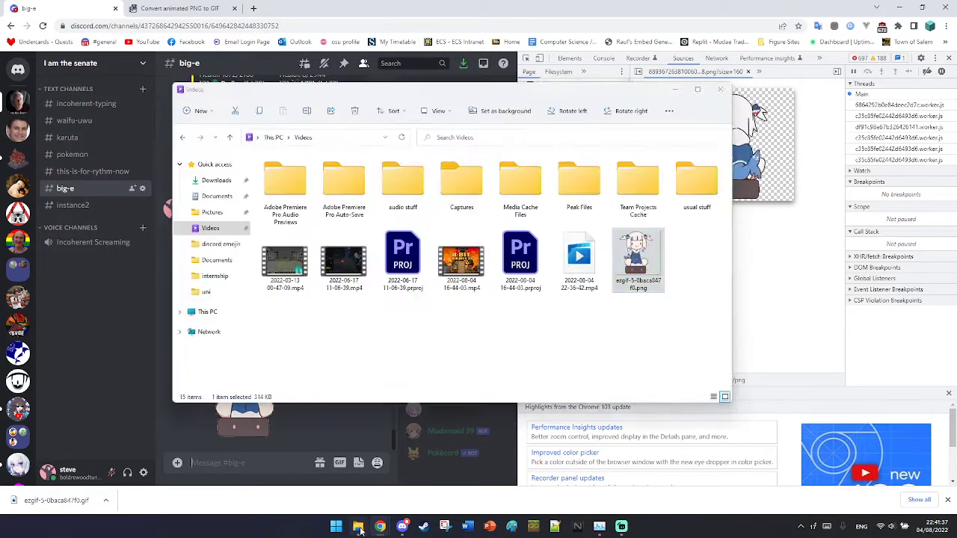
click(645, 294)
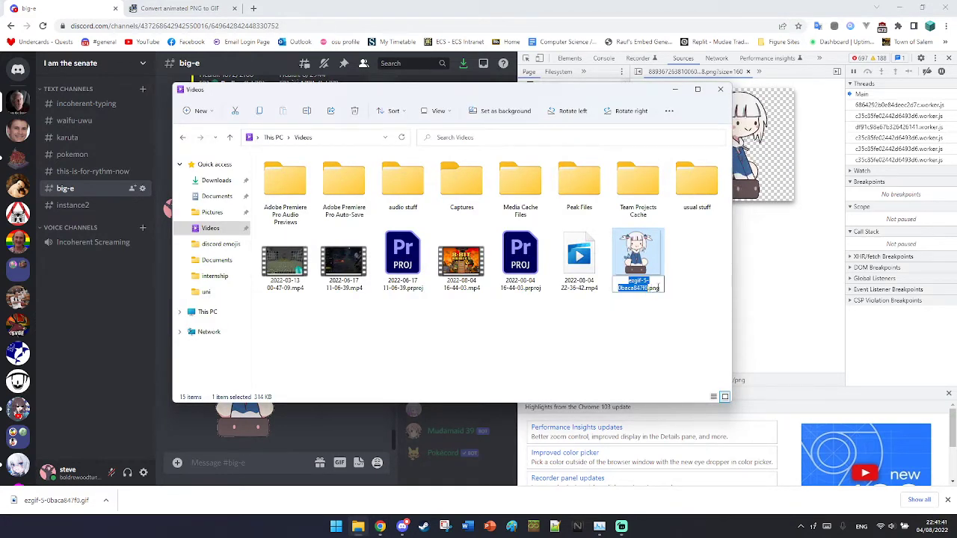
key(BackSpace)
key(BackSpace)
key(BackSpace)
text(gif)
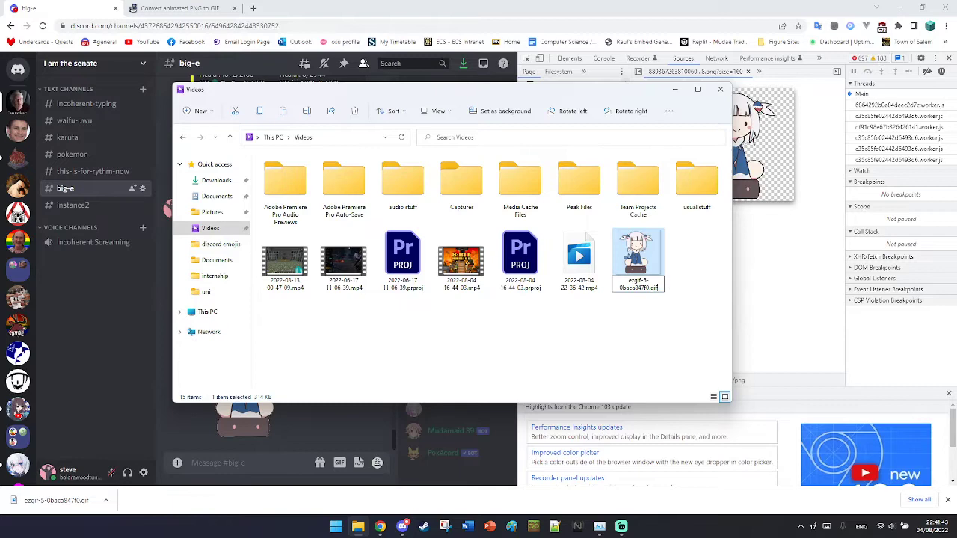
key(Return)
click(521, 268)
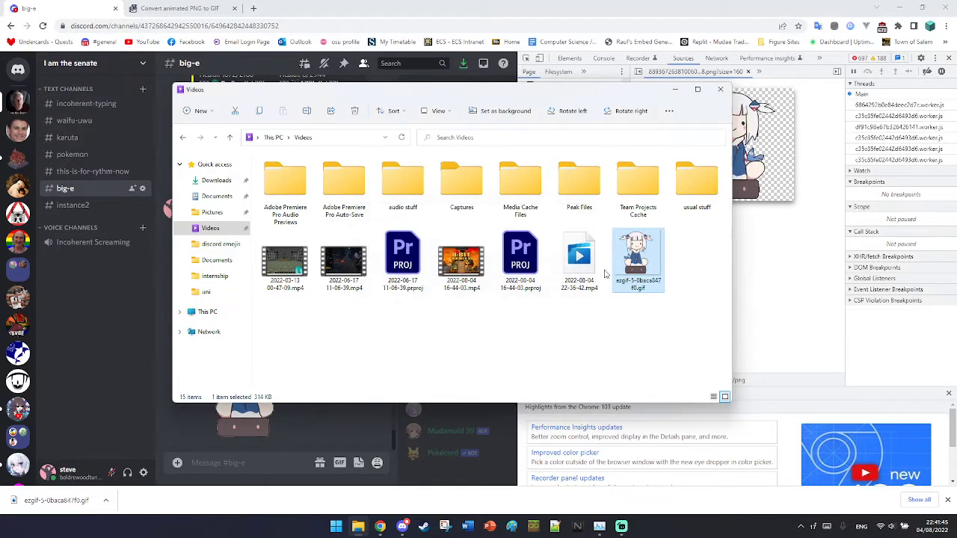
Attach ezgif-5-0baca847f0.gif from the Videos folder to a new message in Discord's big-e channel
drag(628, 269, 287, 428)
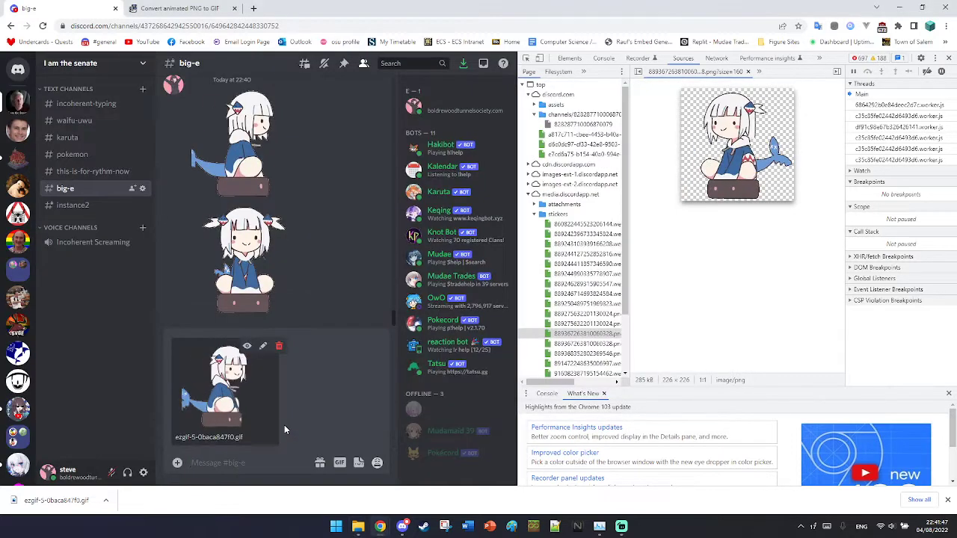